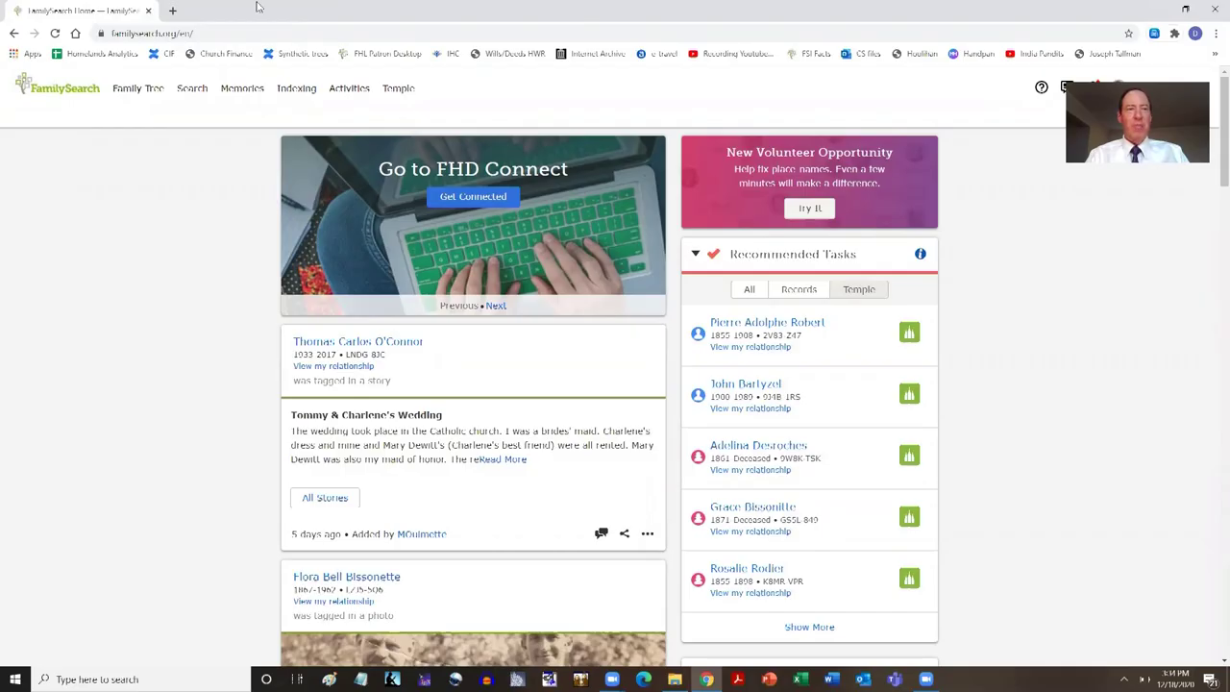
Go to the Records search form from the Search menu
click(193, 91)
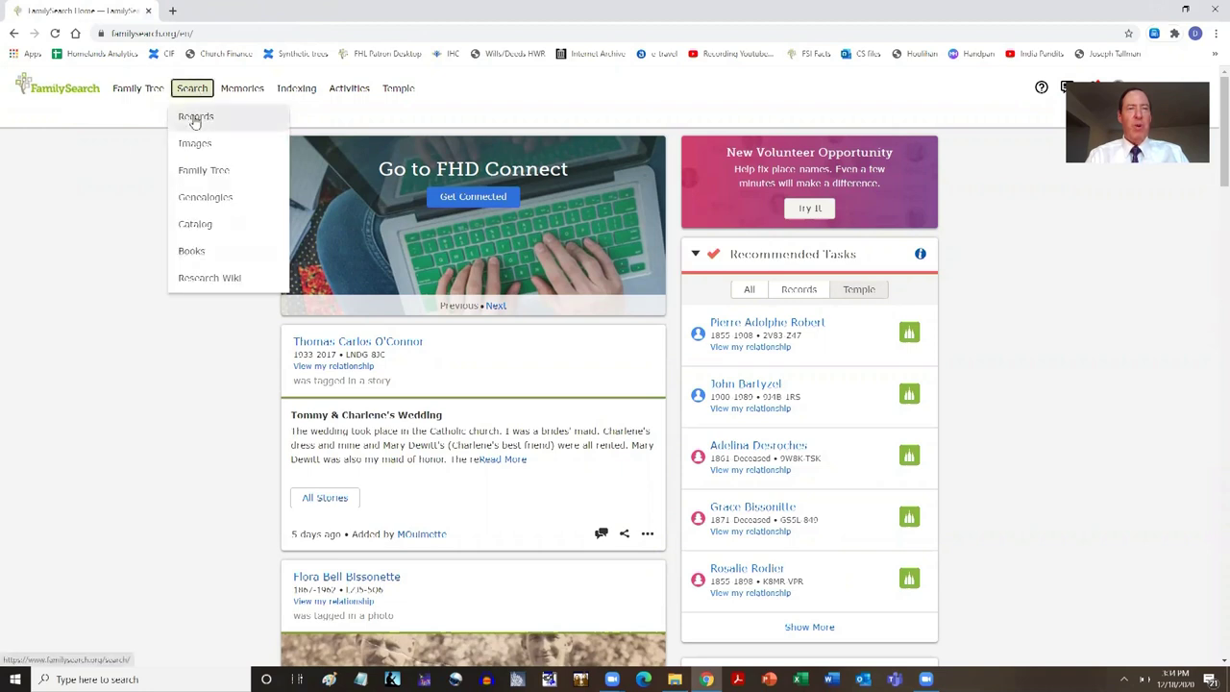
click(195, 117)
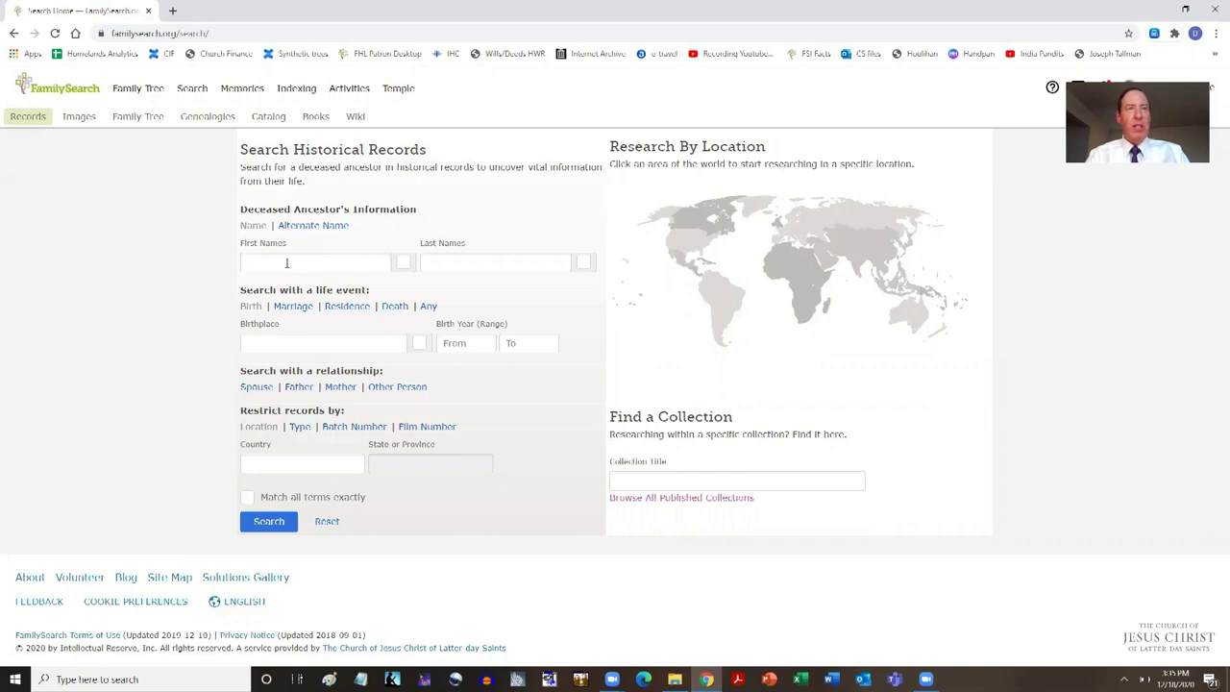
click(286, 262)
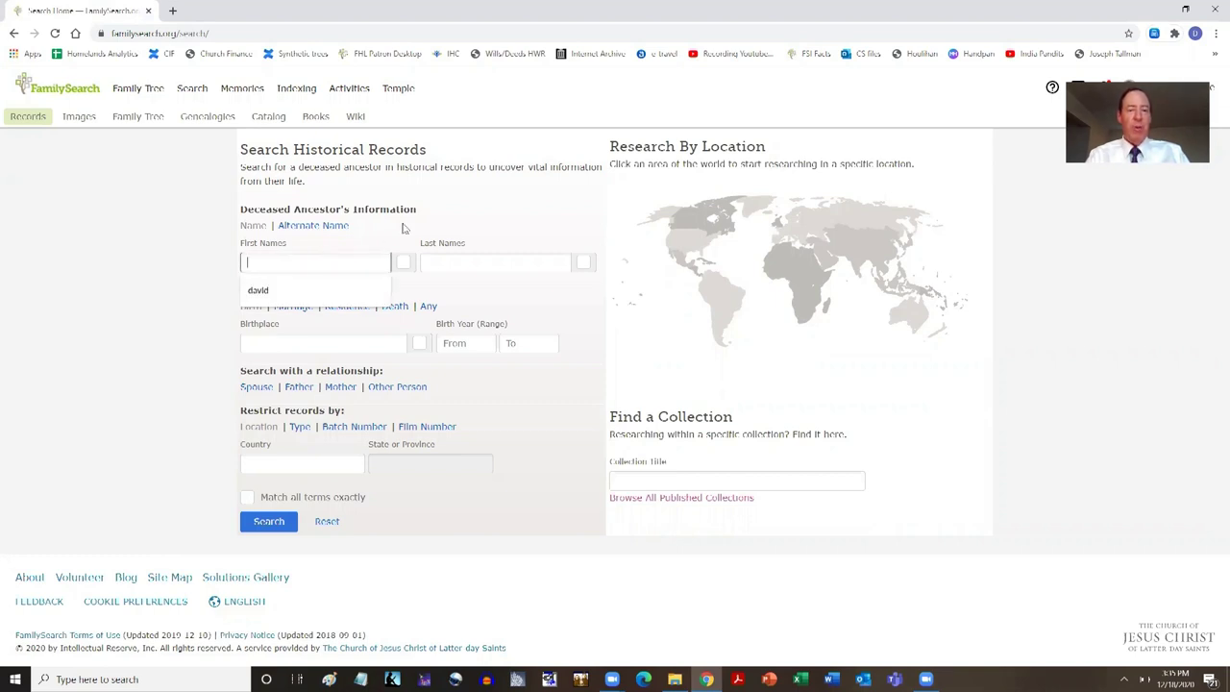
text(Ch)
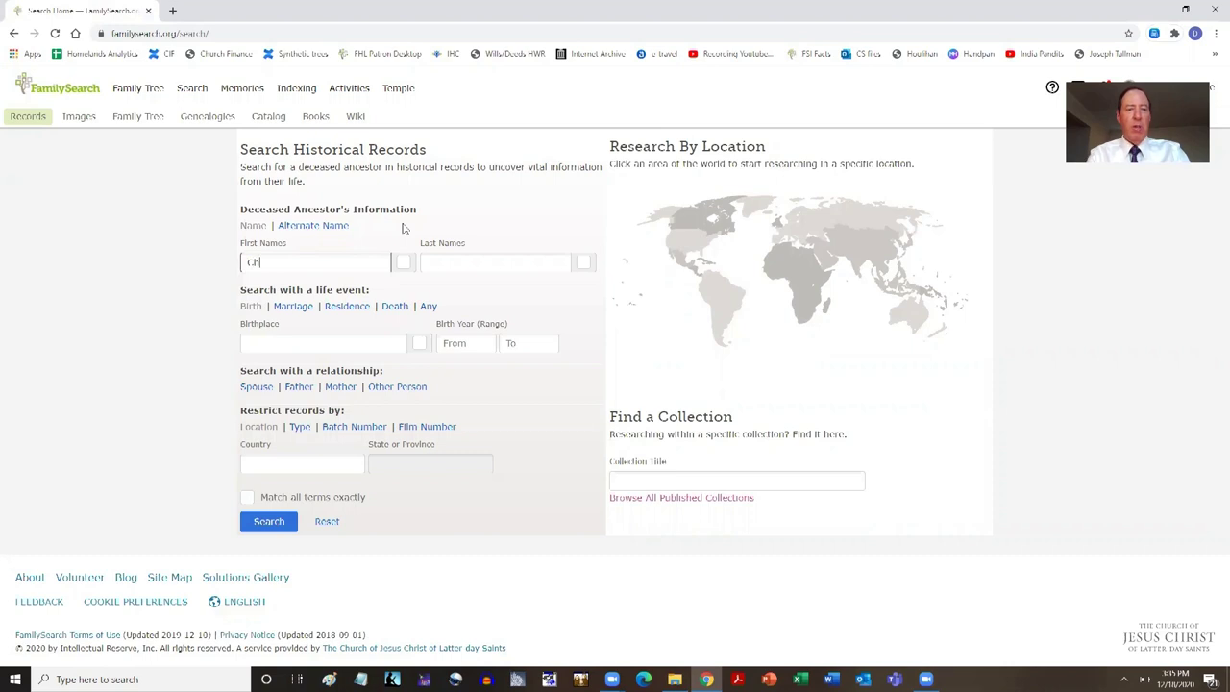
text(arles )
text(Frederi)
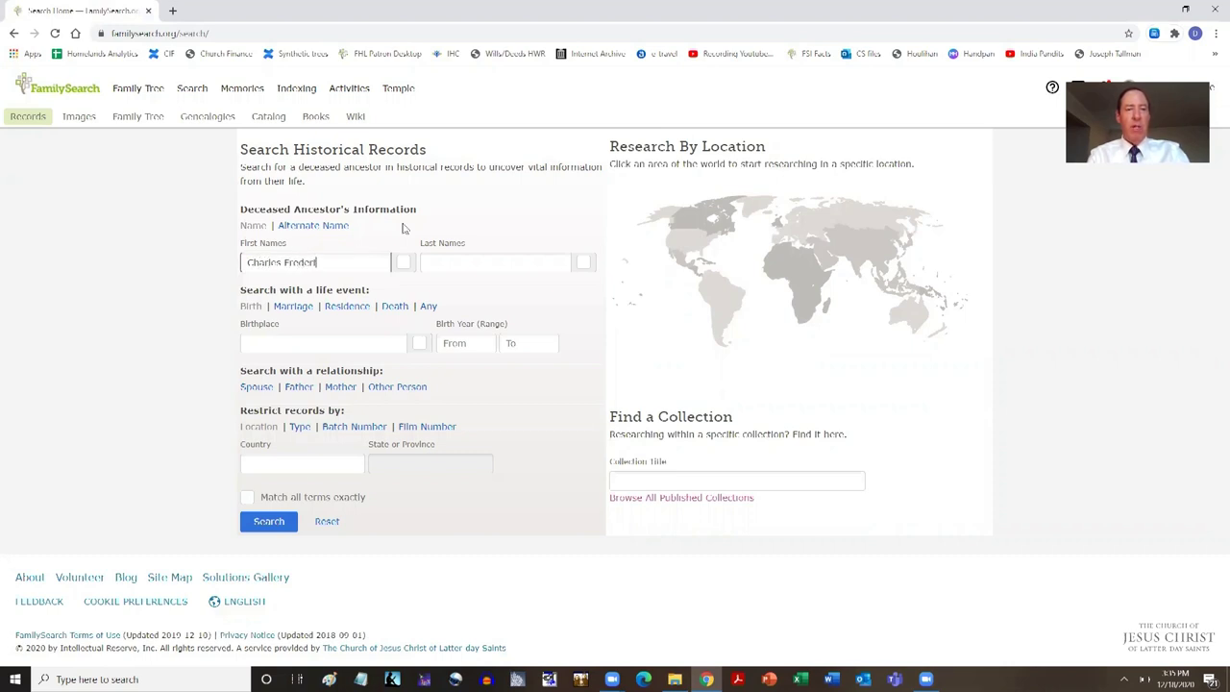
text(ck)
key(Tab)
text(Ouimette)
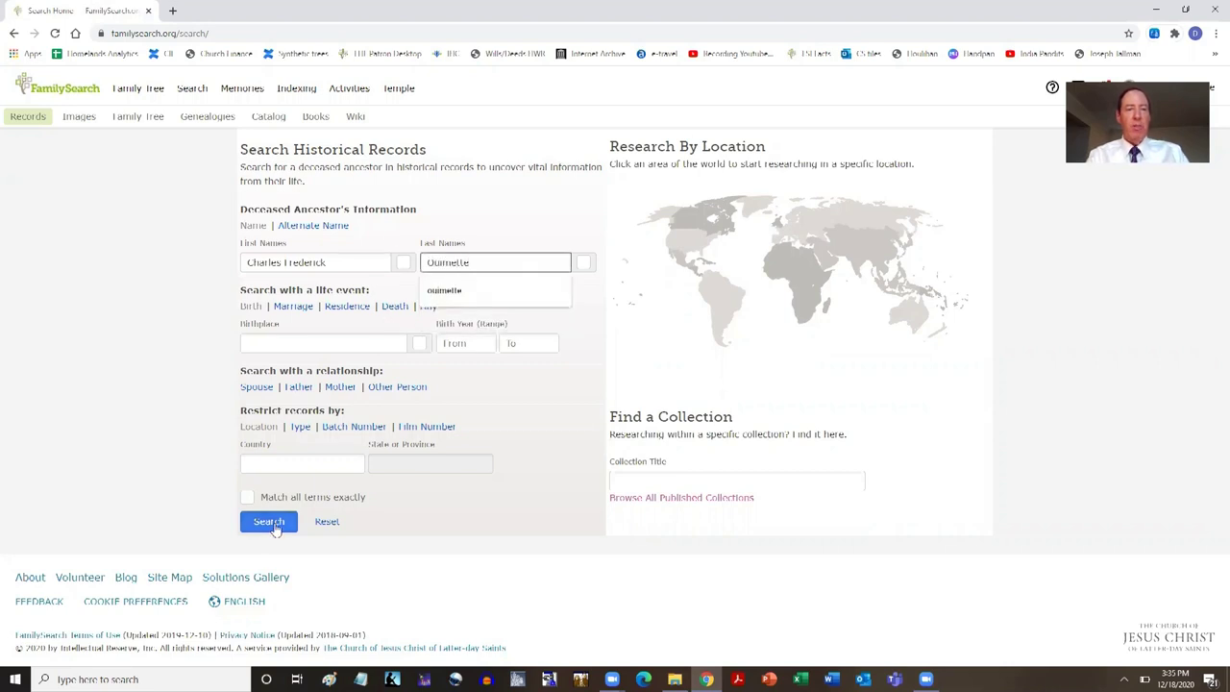
click(273, 525)
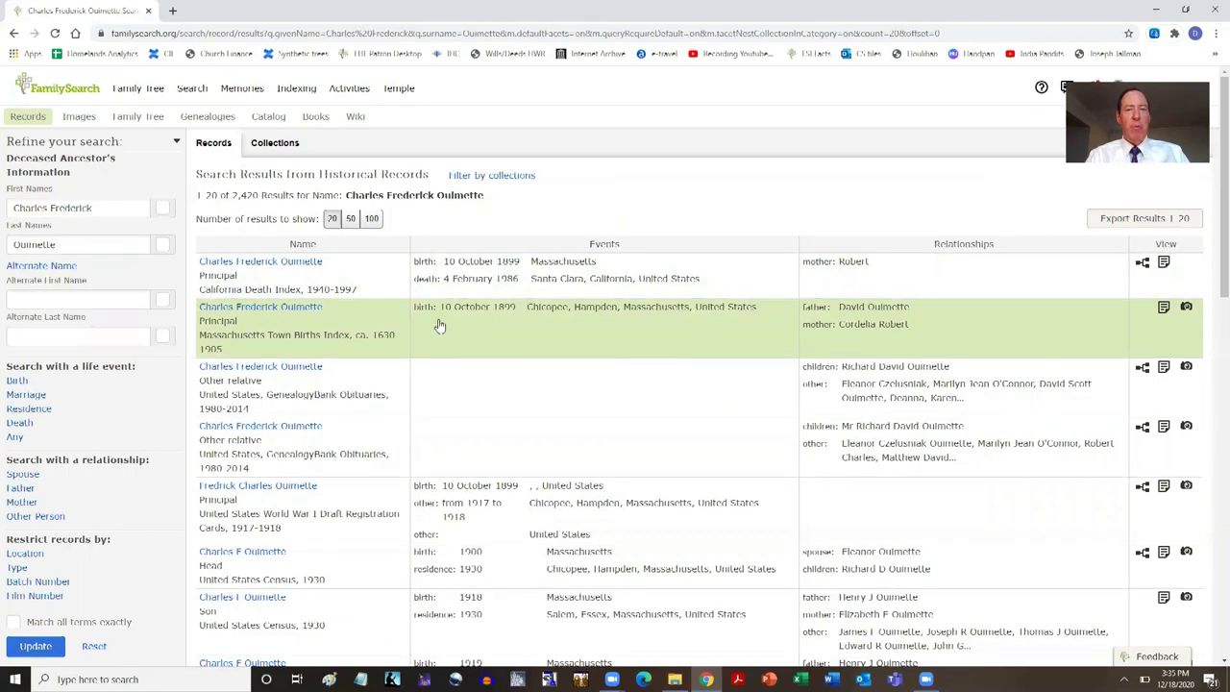
click(298, 308)
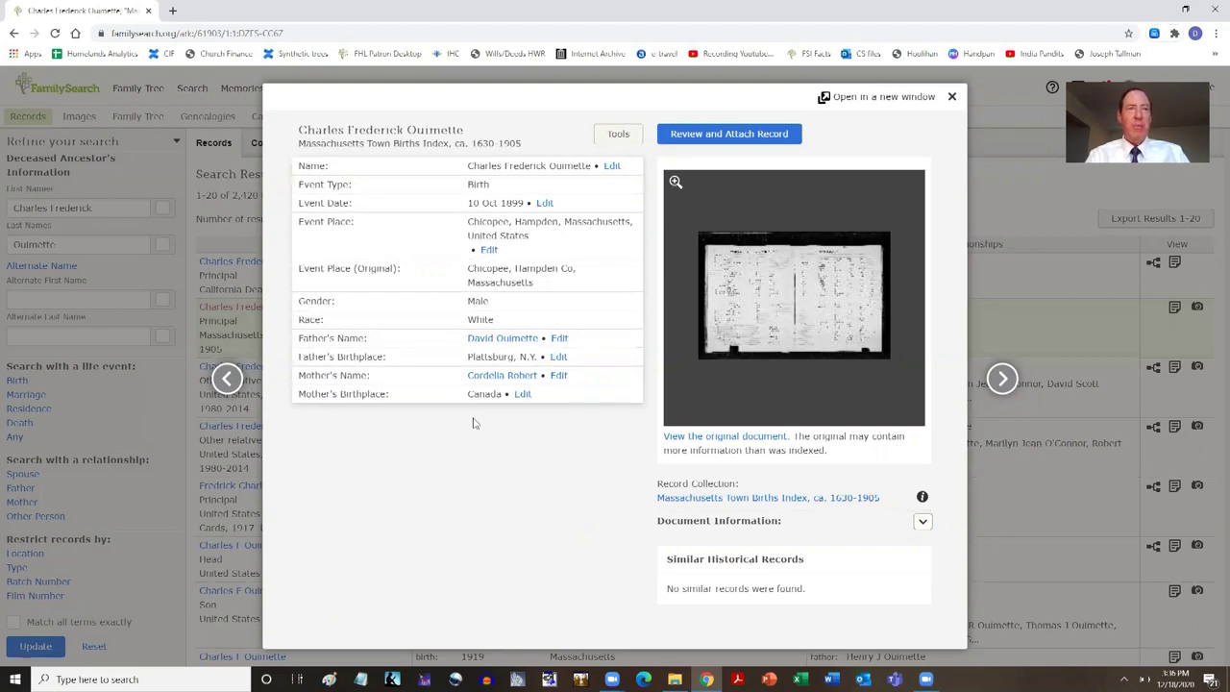
click(951, 99)
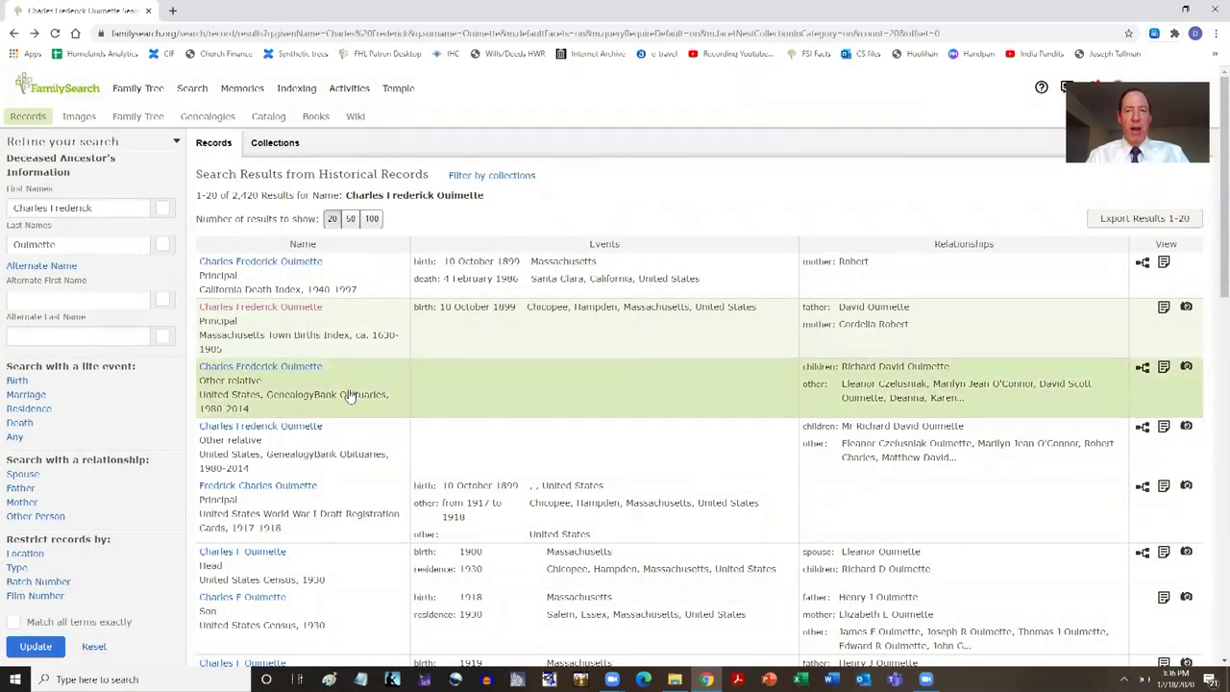
click(306, 369)
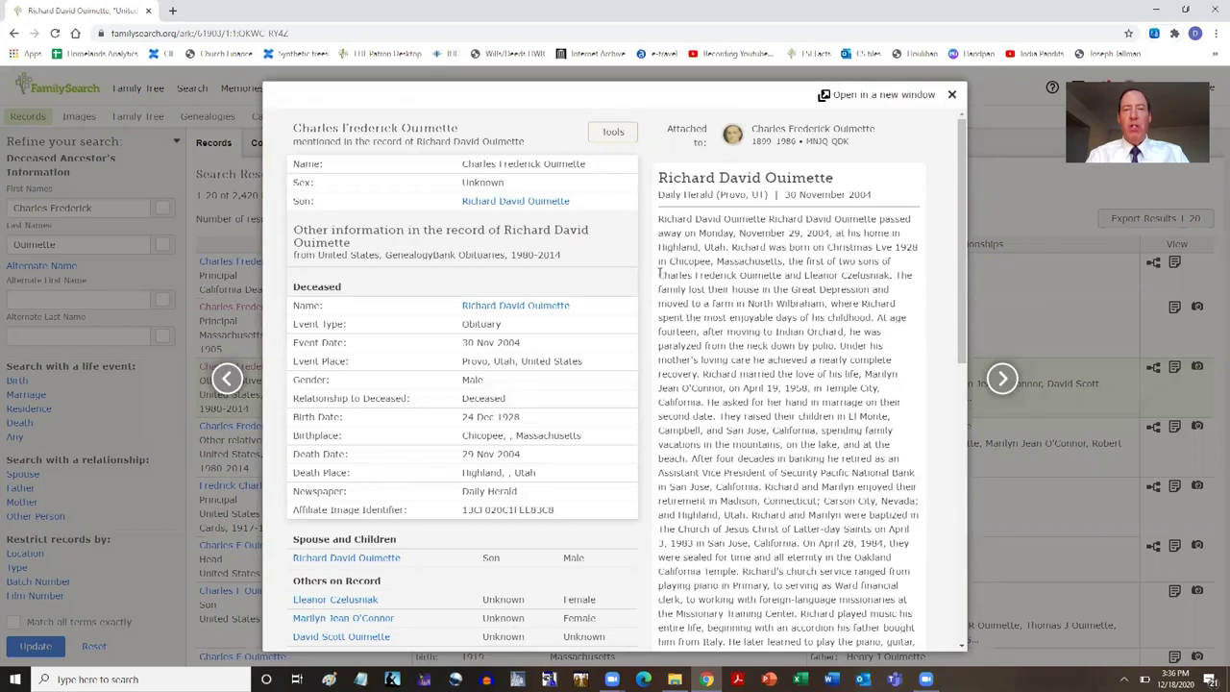
drag(659, 274, 891, 275)
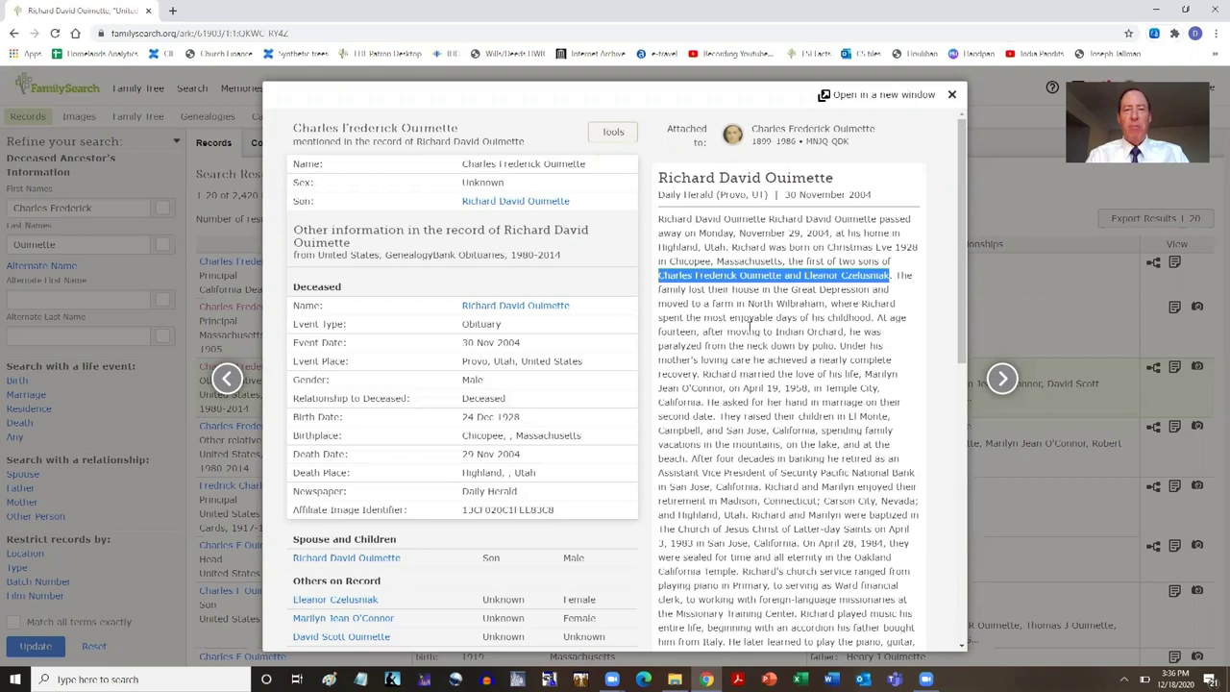
click(749, 327)
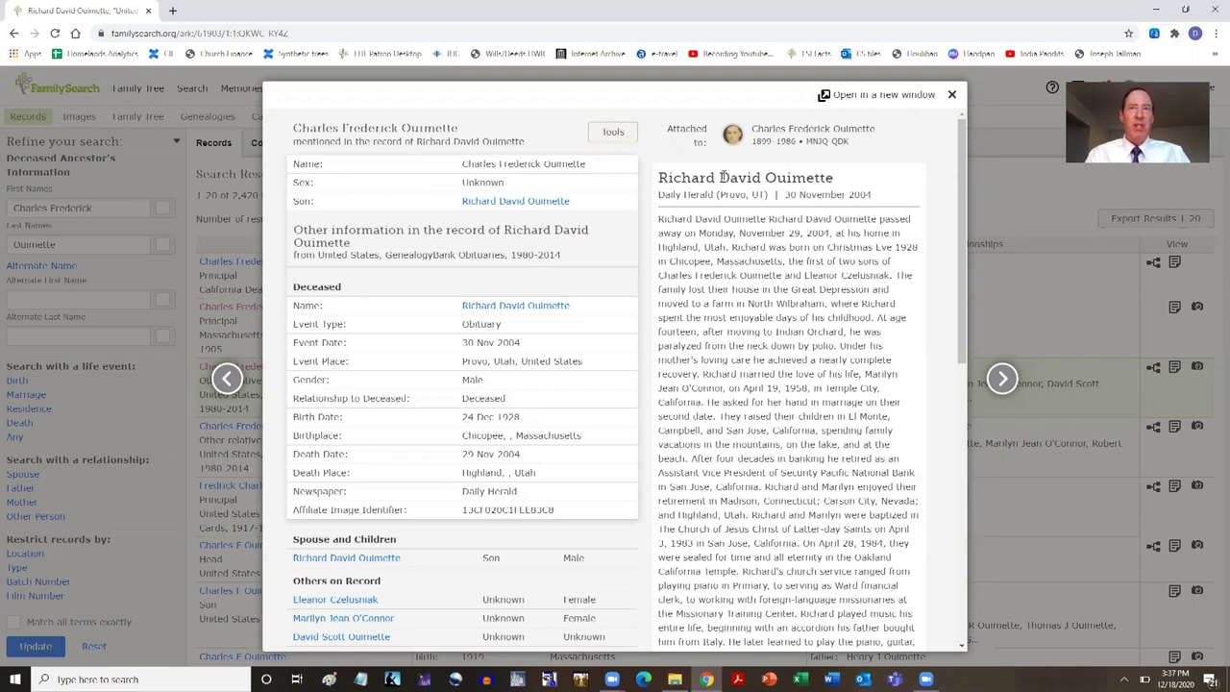
click(954, 96)
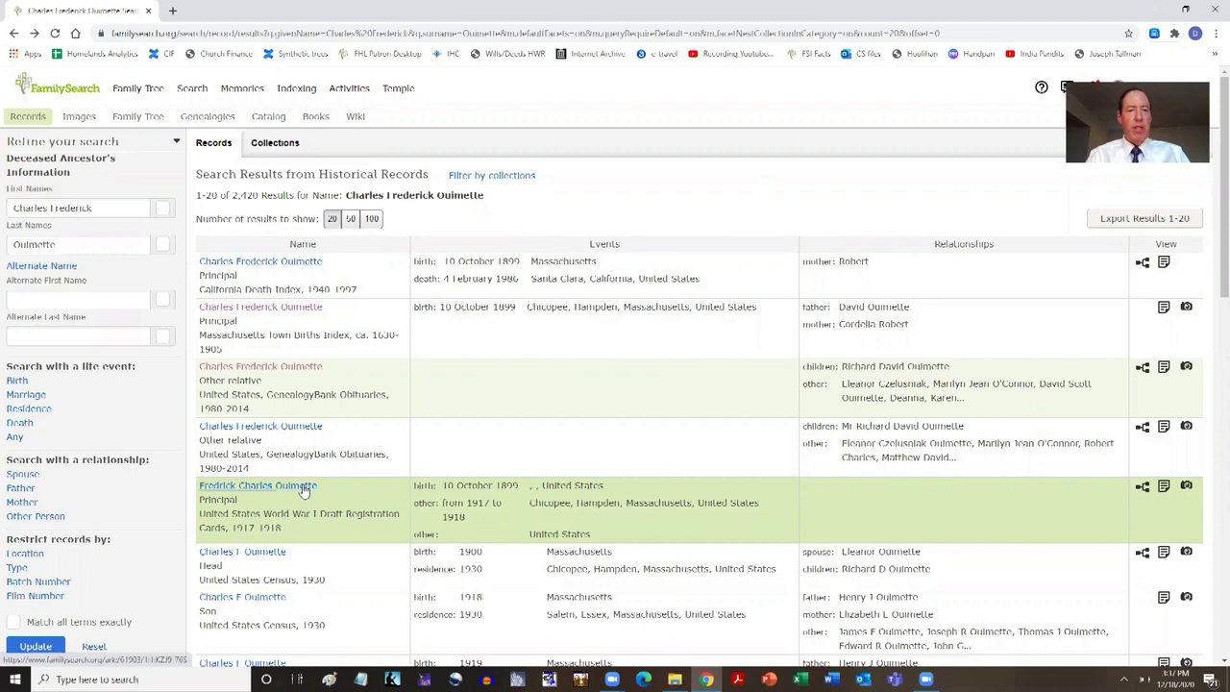
click(304, 488)
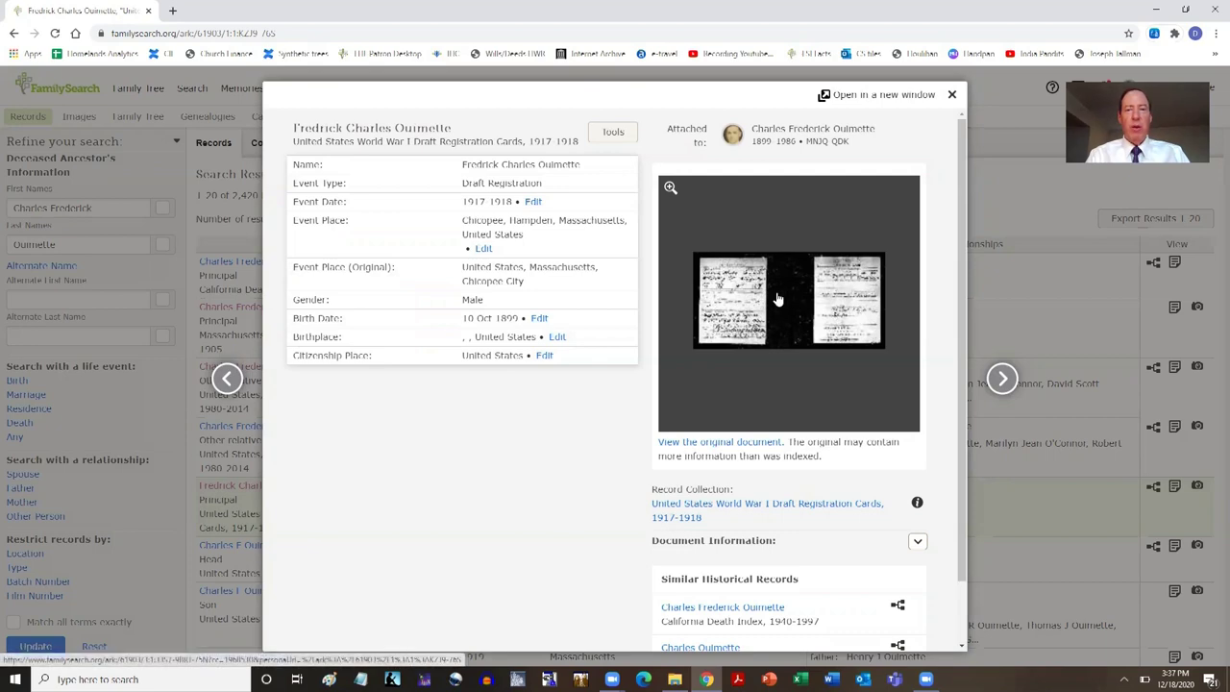
click(779, 300)
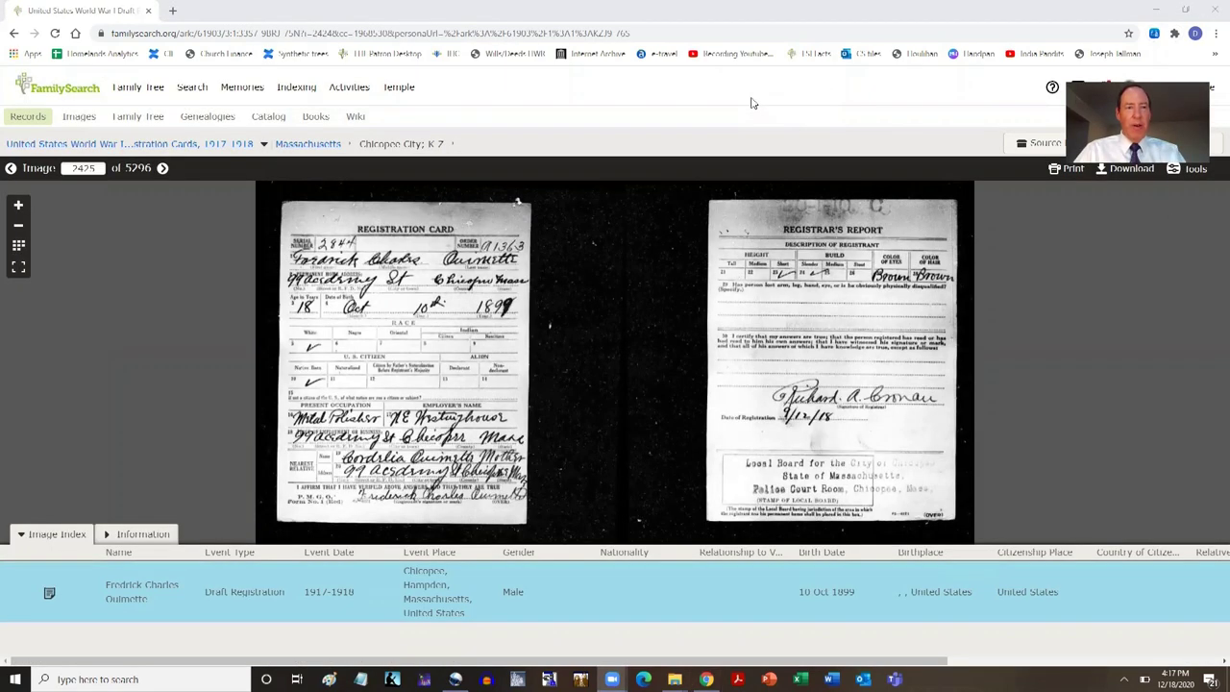